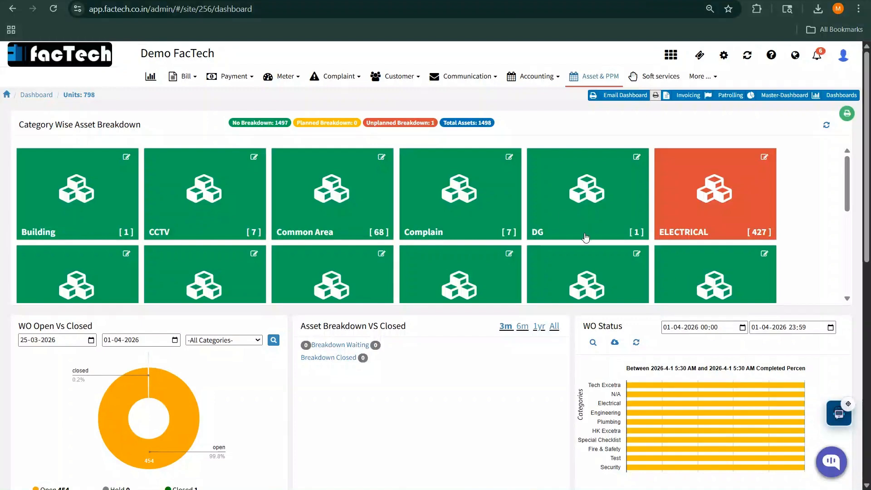
- Find the STP LOG BOOK- Conditional asset in Asset & PPM by searching "condi" and open its details
left_click(595, 84)
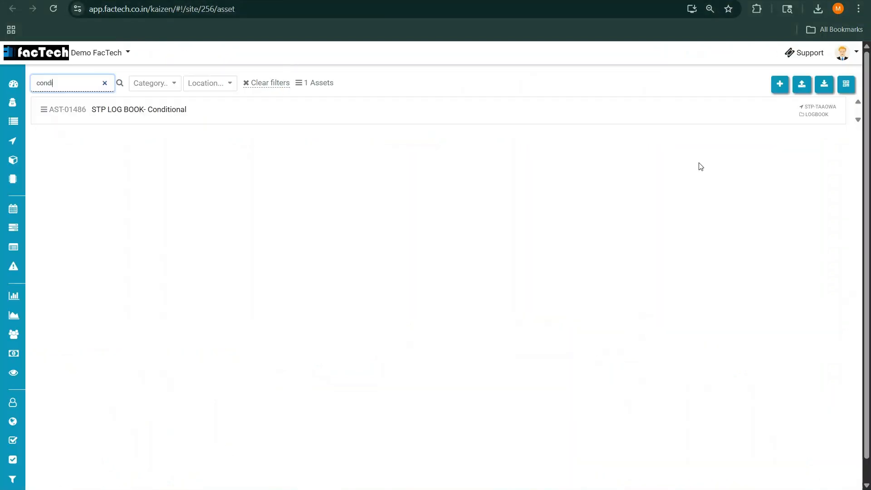
left_click(147, 115)
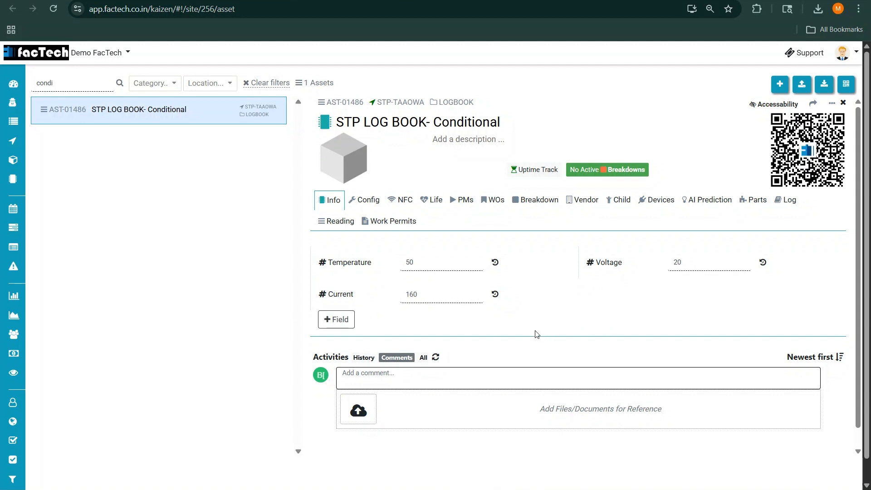
- Create a new global asset field named "Reading in KWH" with the Number information type, and close the field list
left_click(339, 320)
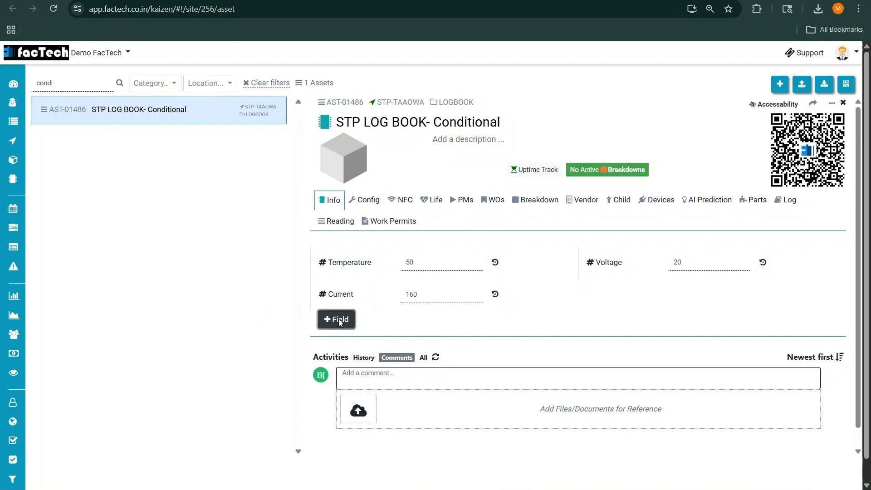
scroll(297, 355, "down", 6)
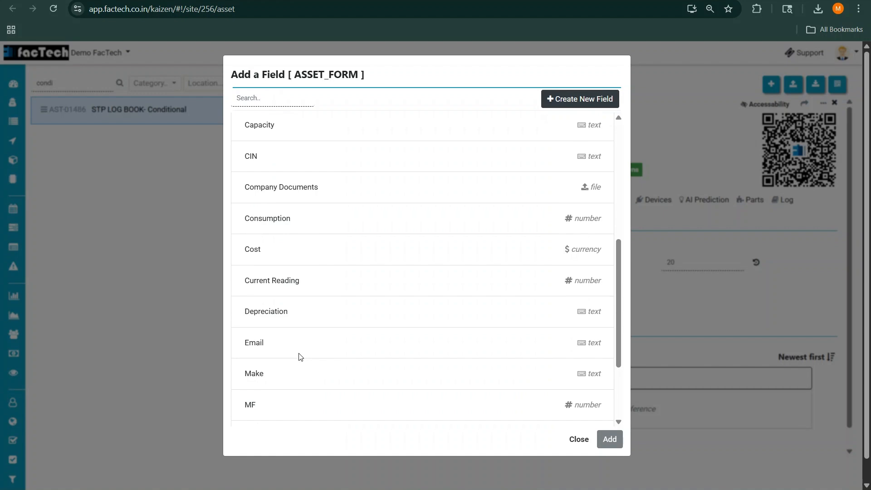
scroll(298, 356, "up", 5)
scroll(300, 350, "up", 2)
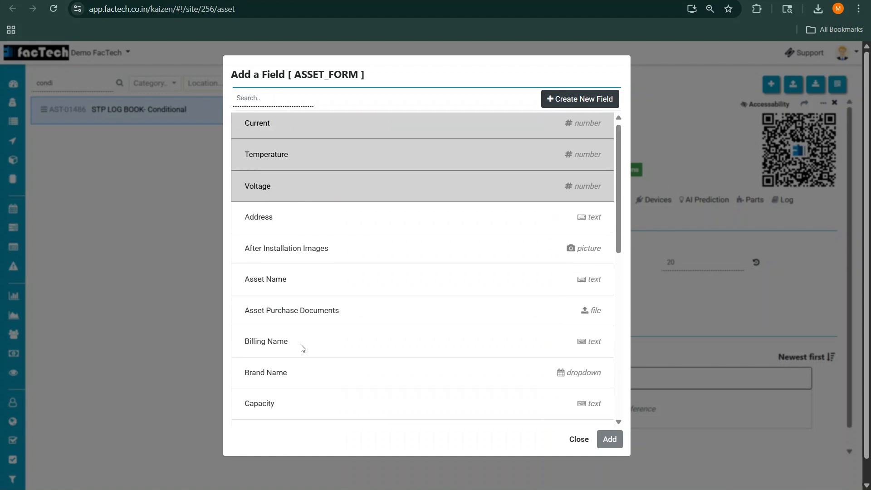
left_click(563, 99)
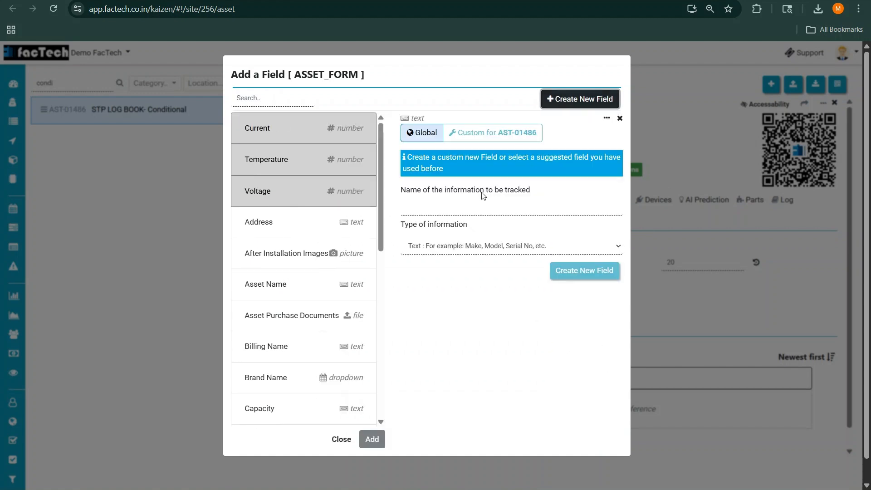
left_click(453, 208)
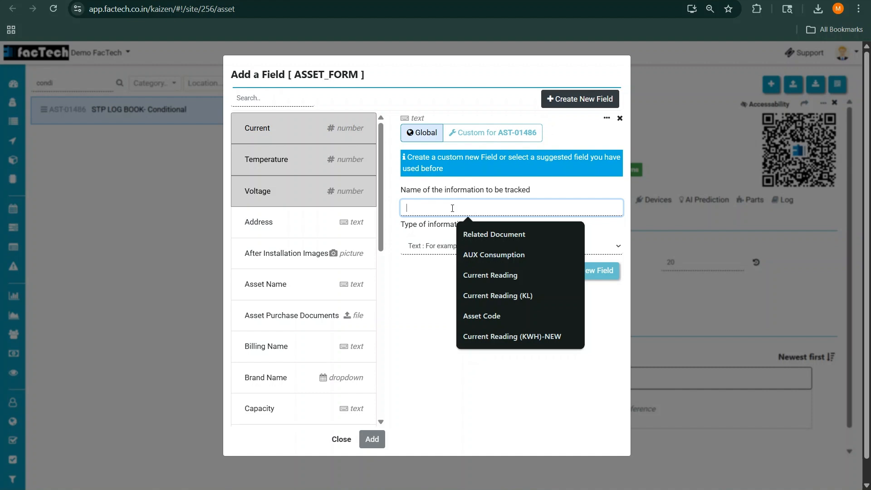
type("Re")
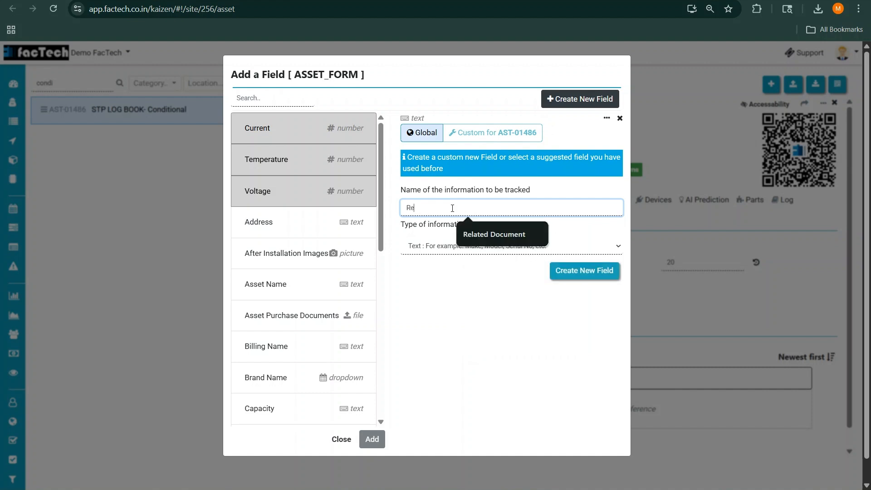
type("ading in KWH")
left_click(454, 248)
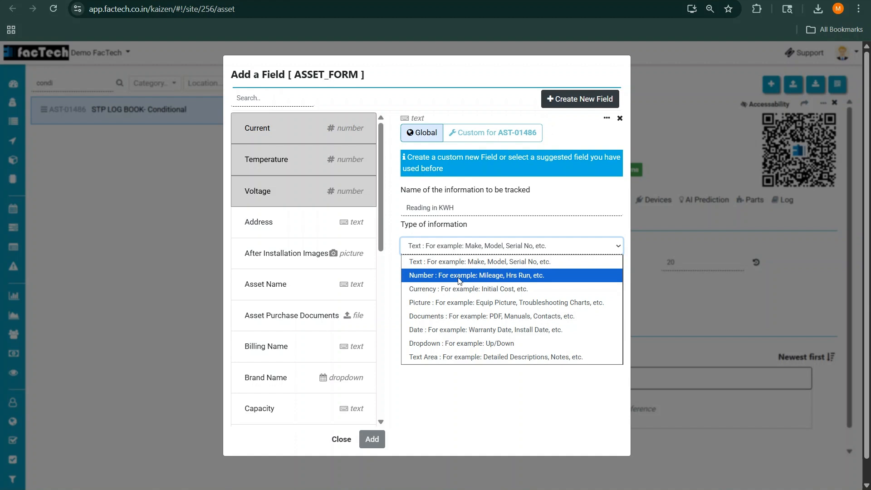
left_click(484, 278)
left_click(577, 278)
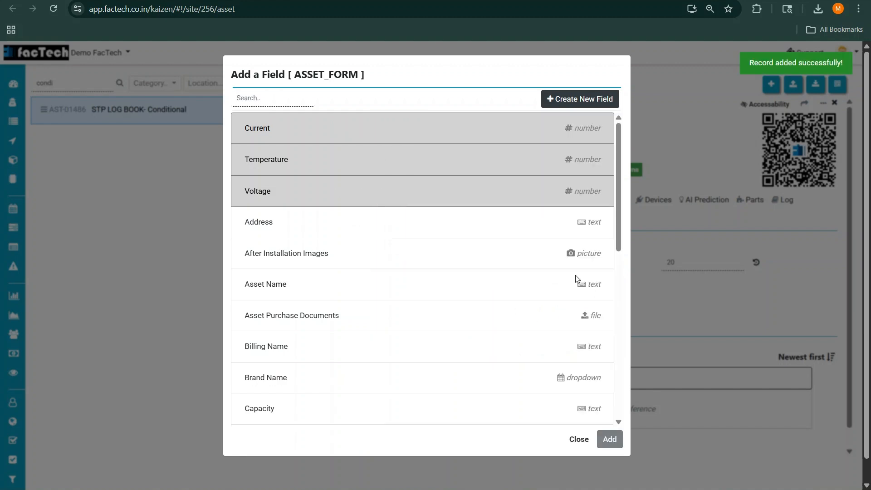
left_click(677, 320)
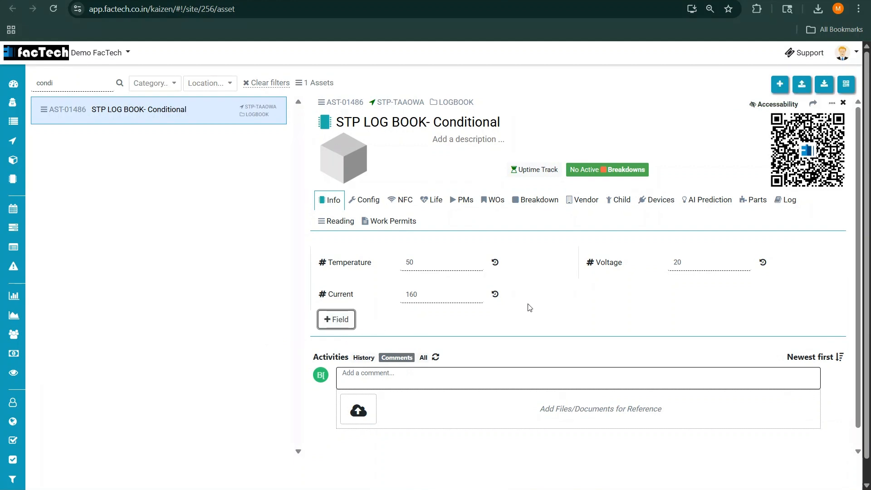
- Open the asset's STP LOG BOOK-Condition preventive maintenance task and bring up its PM condition settings
left_click(463, 202)
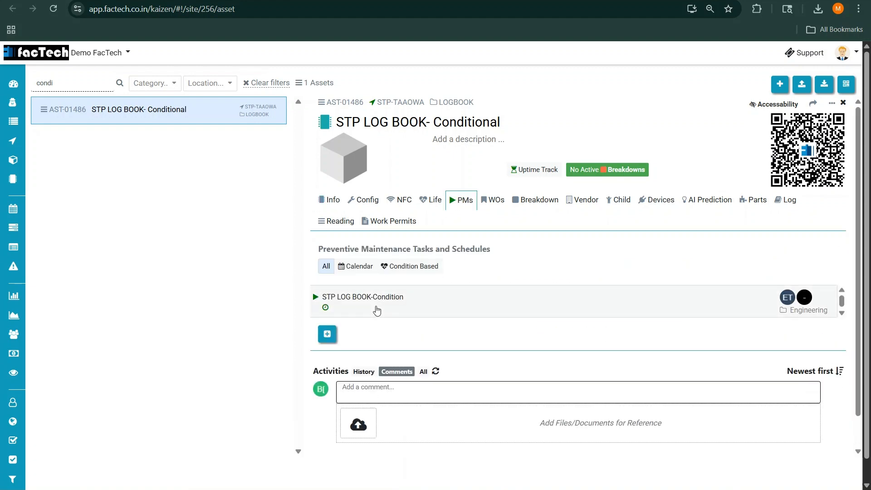
left_click(376, 311)
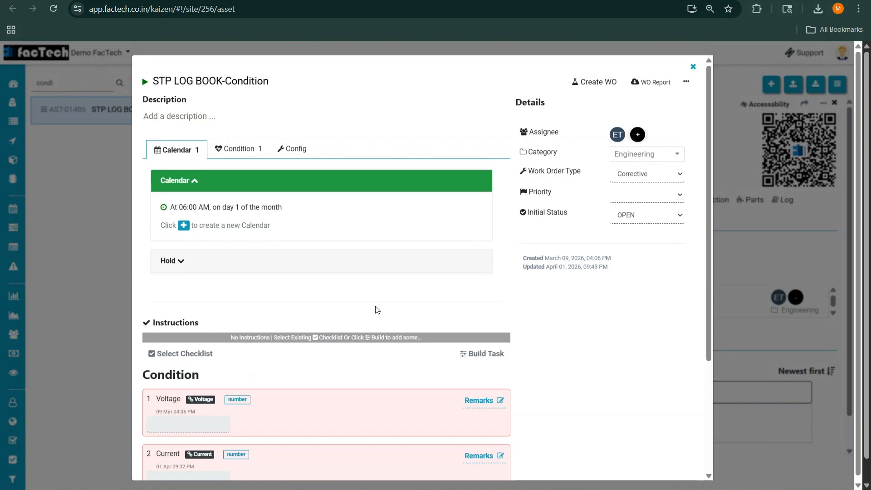
left_click(242, 149)
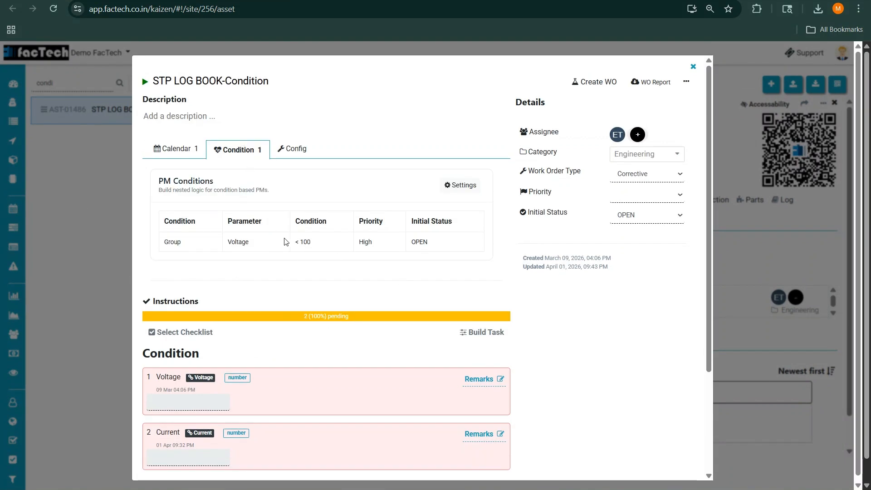
left_click(457, 193)
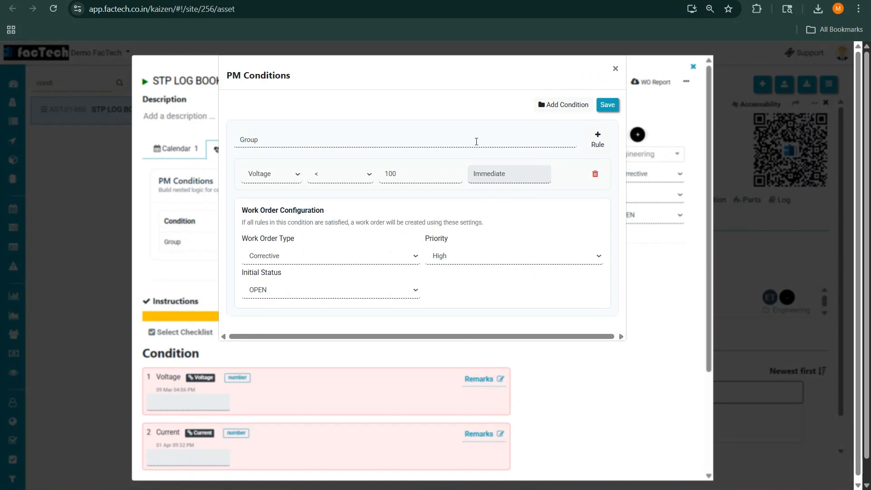
- Set the Group condition's rule to Voltage < 100, save the PM conditions and close the maintenance task
left_click(276, 141)
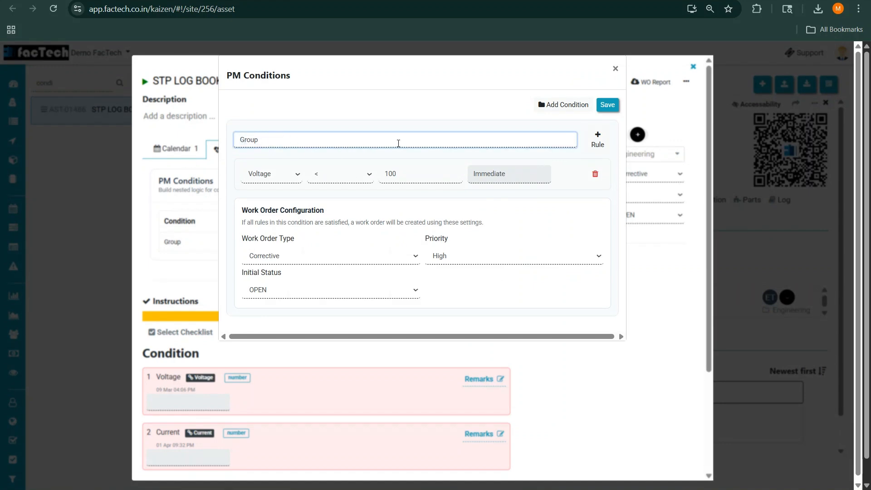
left_click(282, 182)
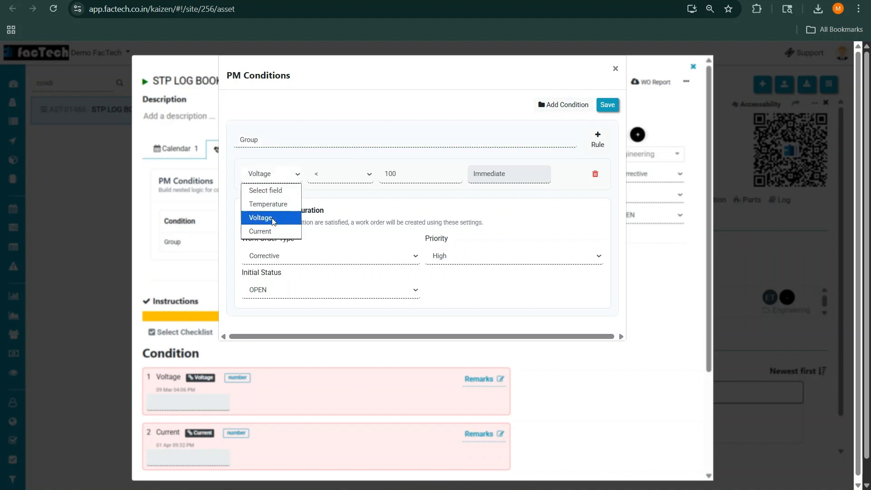
left_click(273, 219)
left_click(335, 175)
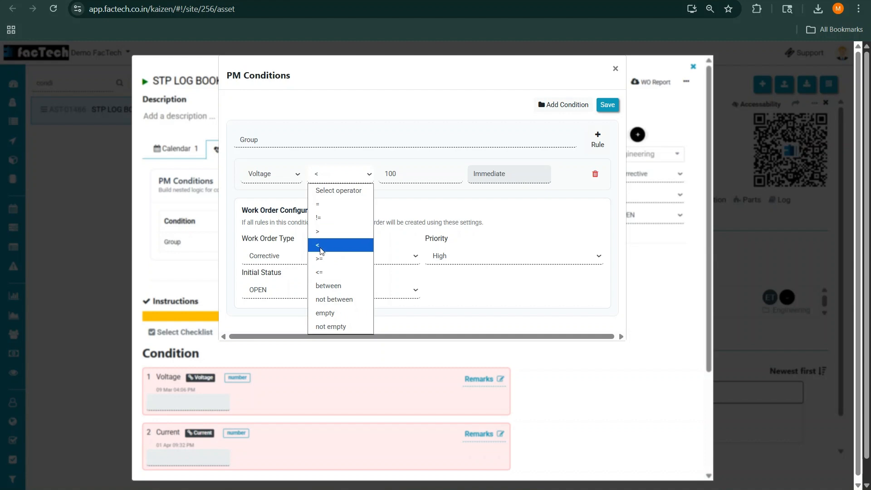
left_click(320, 250)
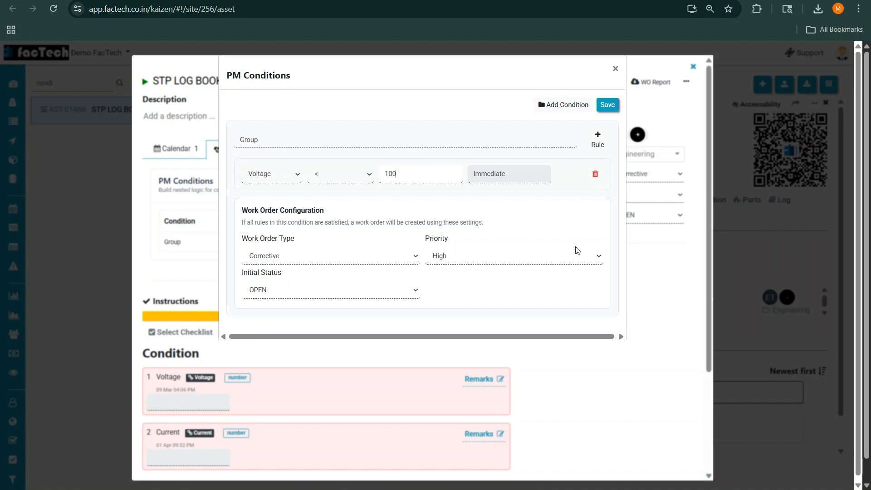
left_click(607, 105)
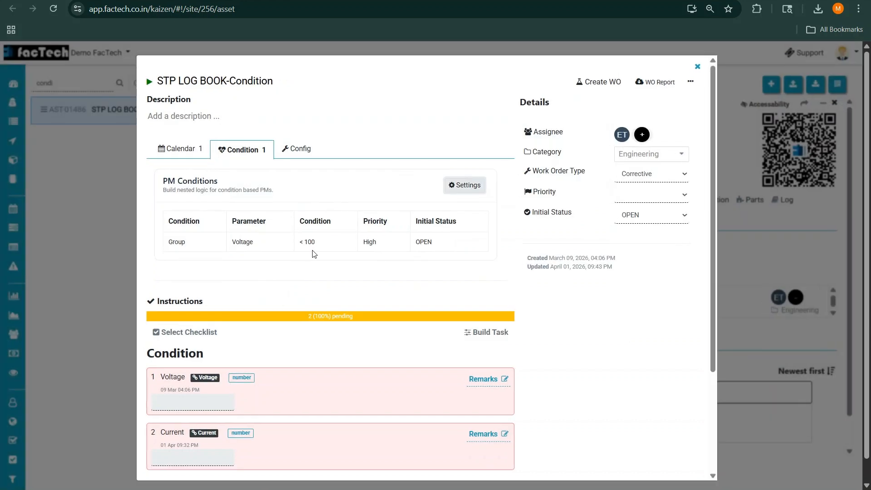
left_click(745, 261)
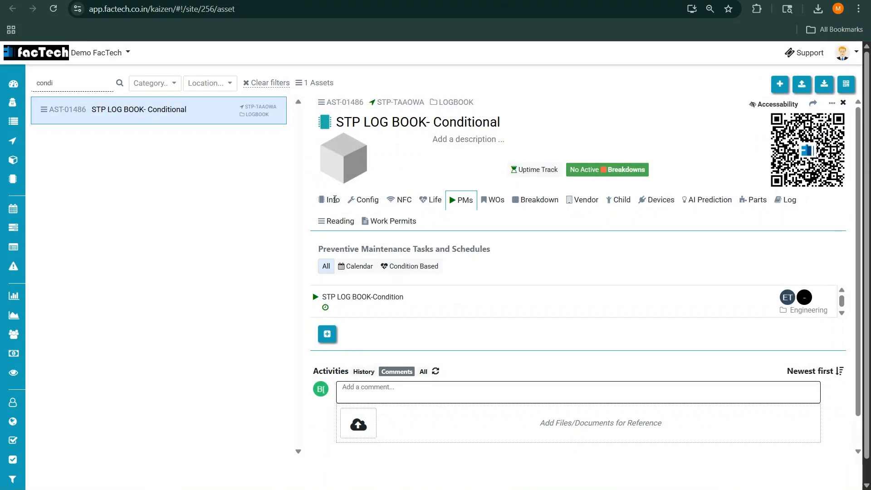
- Set the asset's Voltage reading to 60 in its info fields and save the change
left_click(335, 200)
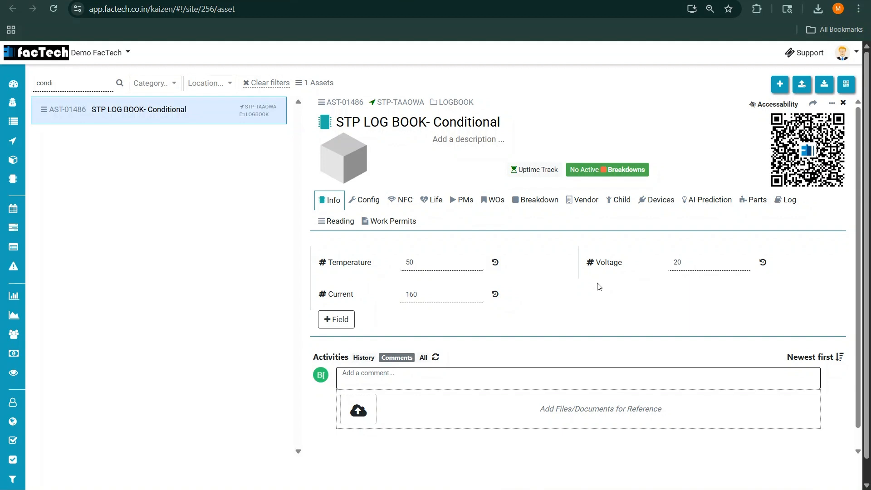
left_click(684, 262)
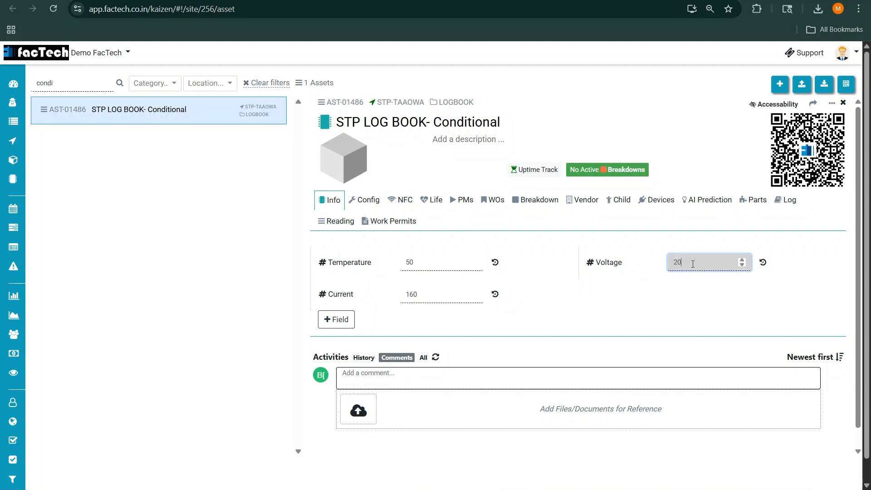
key("BackSpace")
key("BackSpace")
type("60")
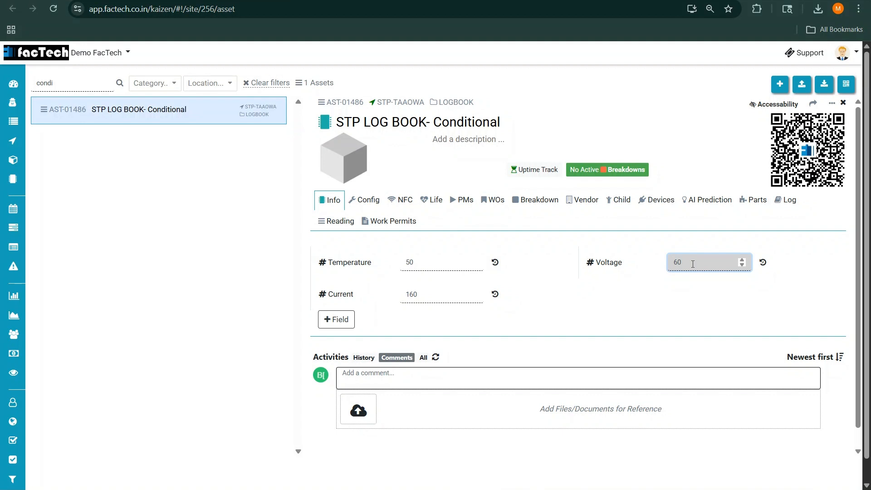
left_click(633, 325)
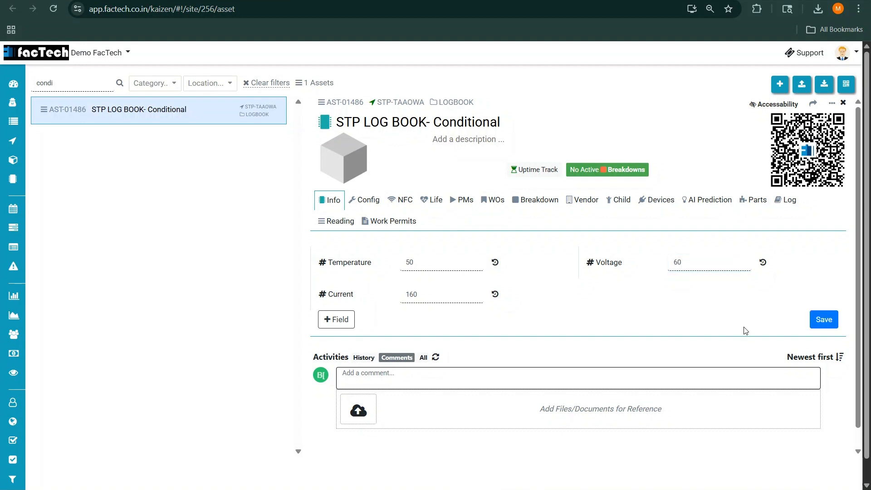
left_click(822, 322)
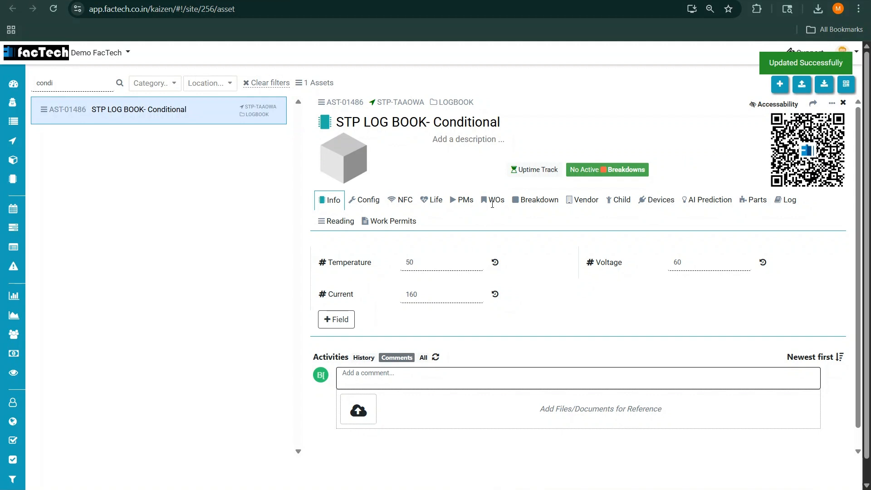
- Open the asset's newest open work order, examine its triggered condition, and close it
left_click(495, 201)
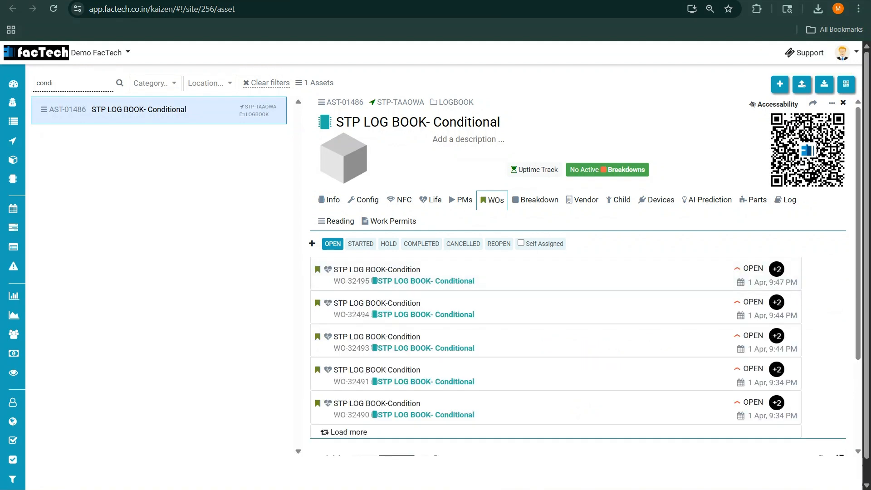
left_click(475, 273)
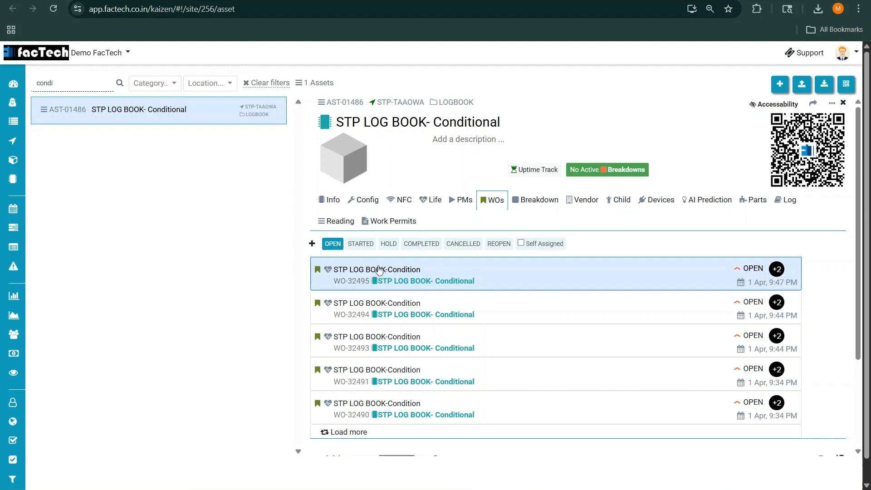
left_click(379, 269)
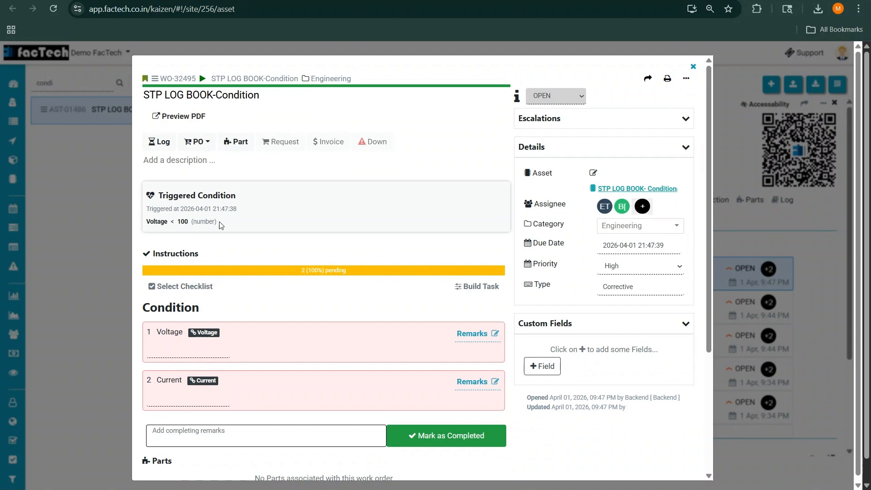
left_click_drag(219, 224, 147, 195)
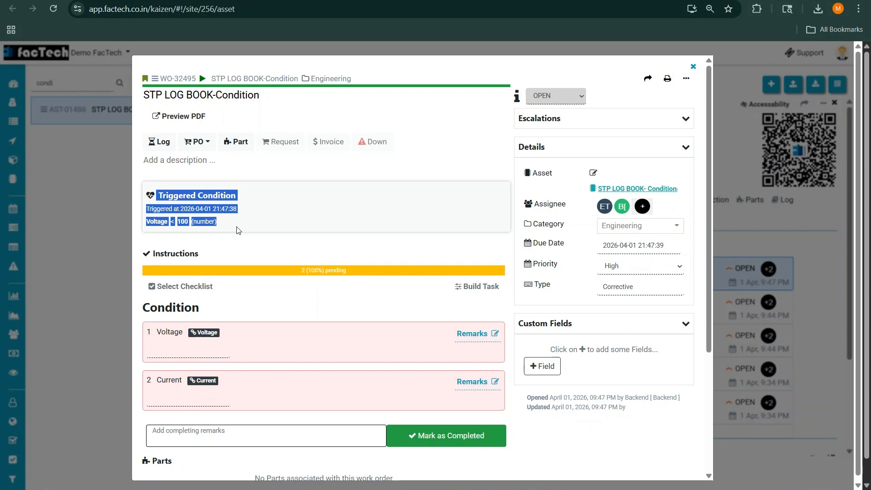
left_click(693, 66)
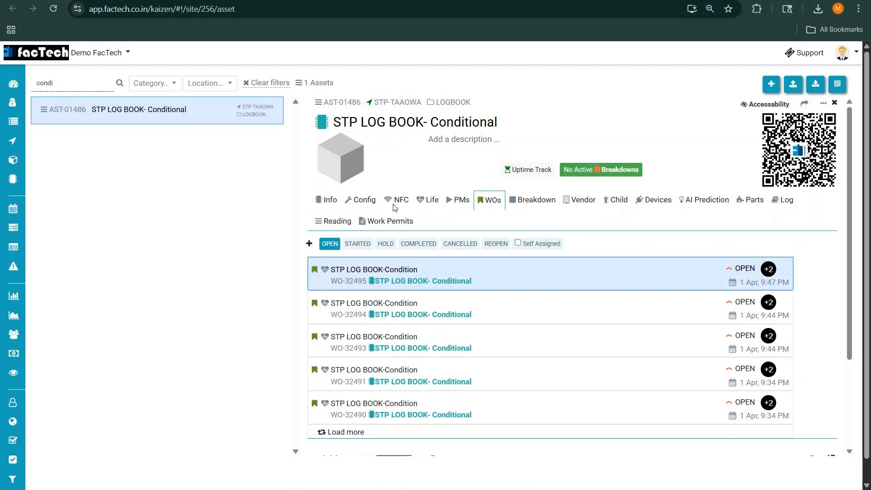